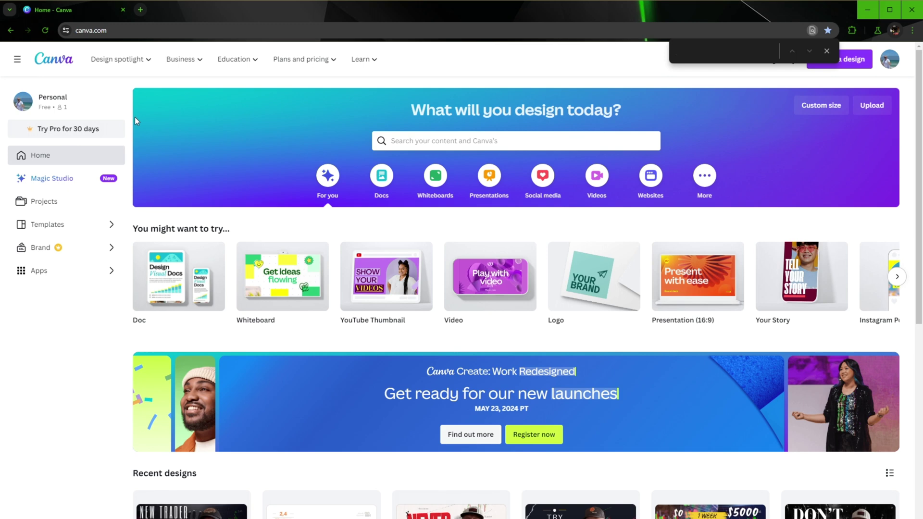
# - Close the page's find bar and create a new blank YouTube Thumbnail design
pyautogui.click(826, 52)
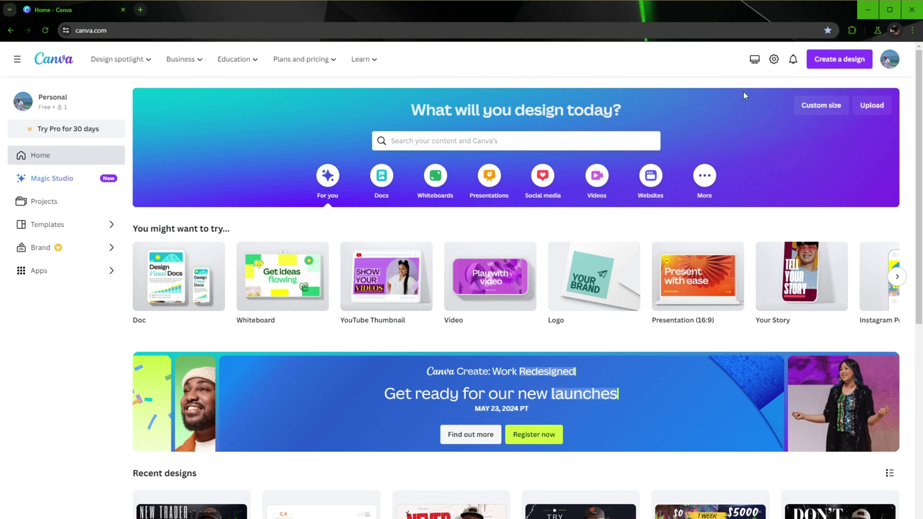
pyautogui.scroll(-7, 636, 316)
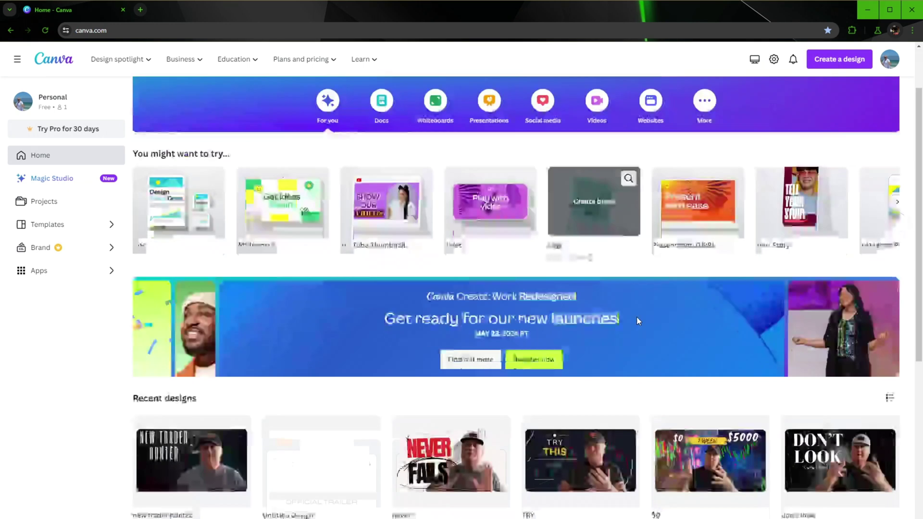
pyautogui.scroll(7, 638, 321)
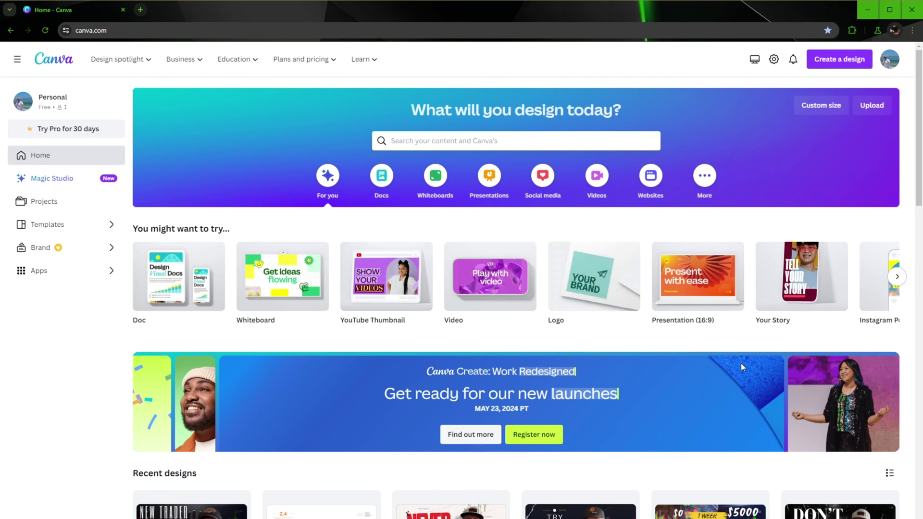
pyautogui.click(839, 59)
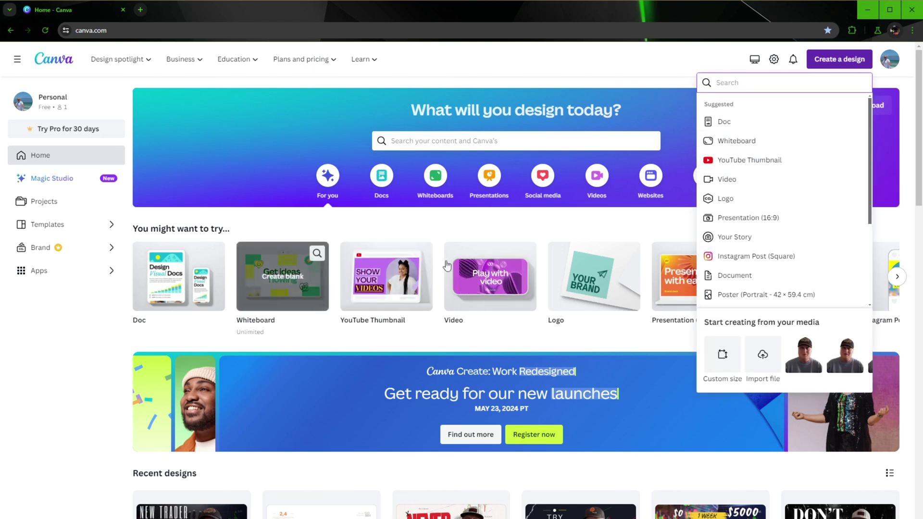
pyautogui.click(764, 160)
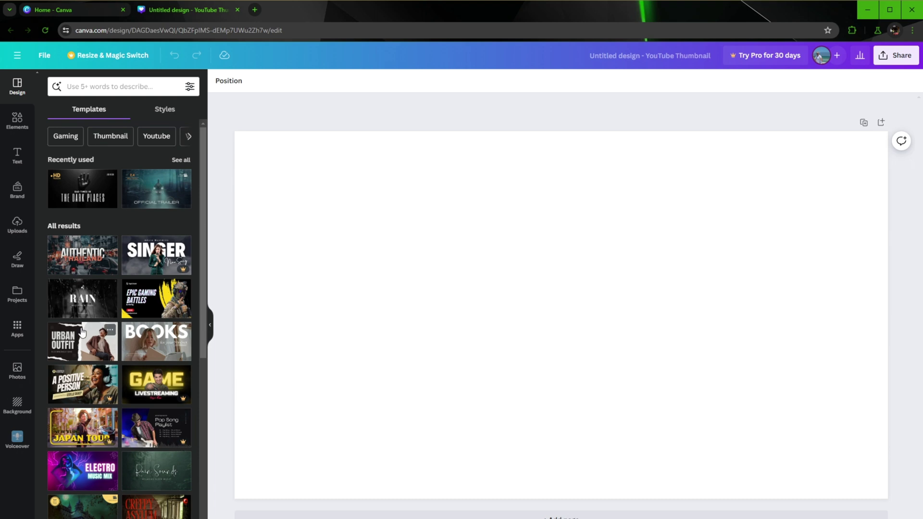
# - Browse the thumbnail templates and apply the green forest "Into the Nature" travel vlog template to the blank page
pyautogui.scroll(-5, 94, 374)
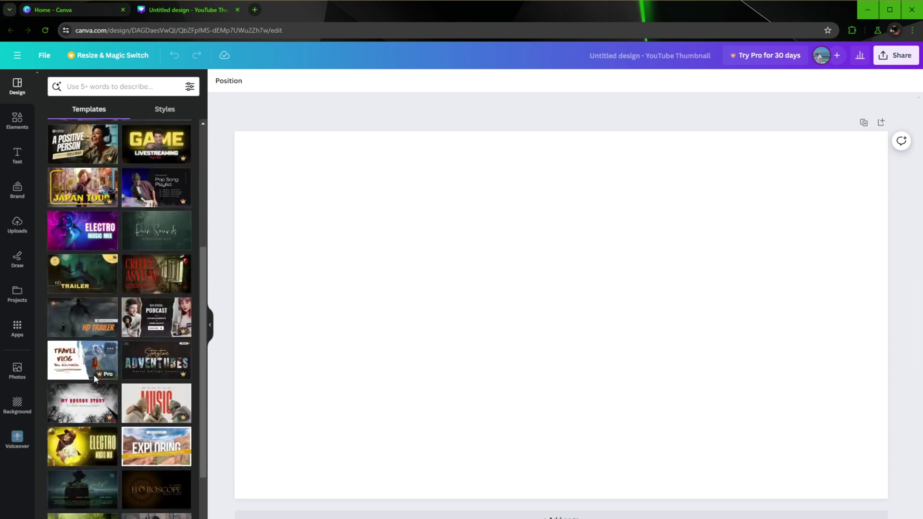
pyautogui.scroll(-2, 94, 373)
pyautogui.scroll(-2, 95, 380)
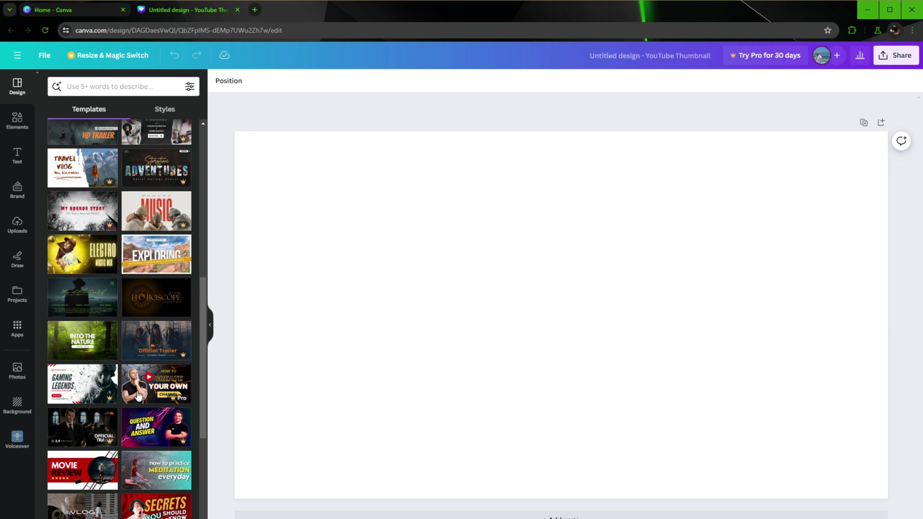
pyautogui.scroll(2, 93, 441)
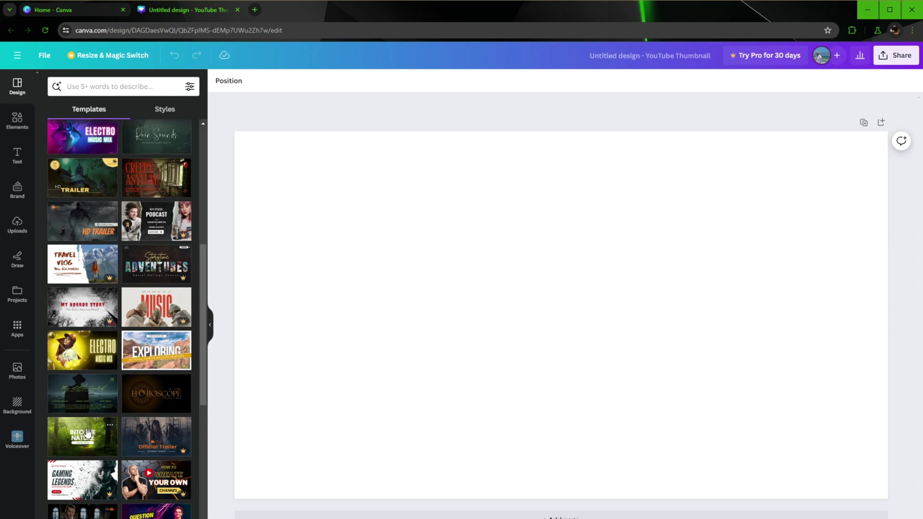
pyautogui.click(92, 439)
pyautogui.click(485, 427)
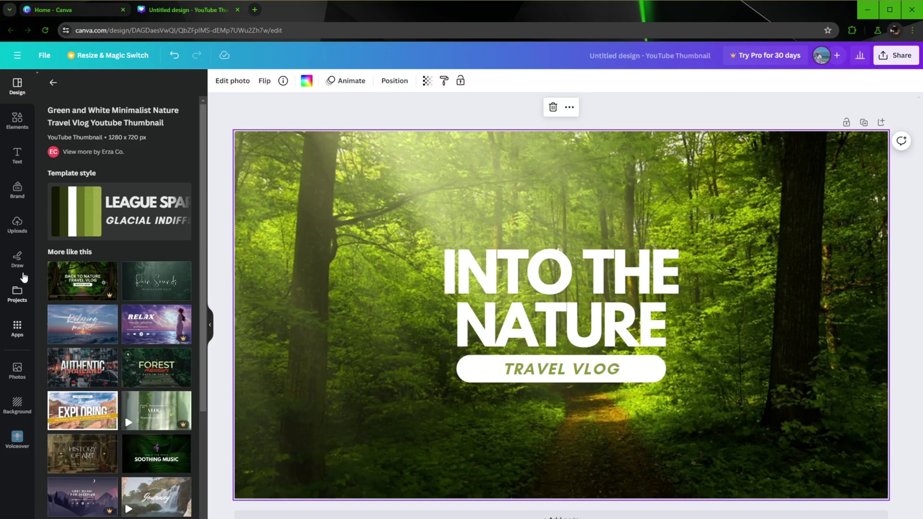
# - Show the uploaded images and replace the thumbnail's heading with "LOVE NATURE", followed by an empty second line
pyautogui.click(18, 232)
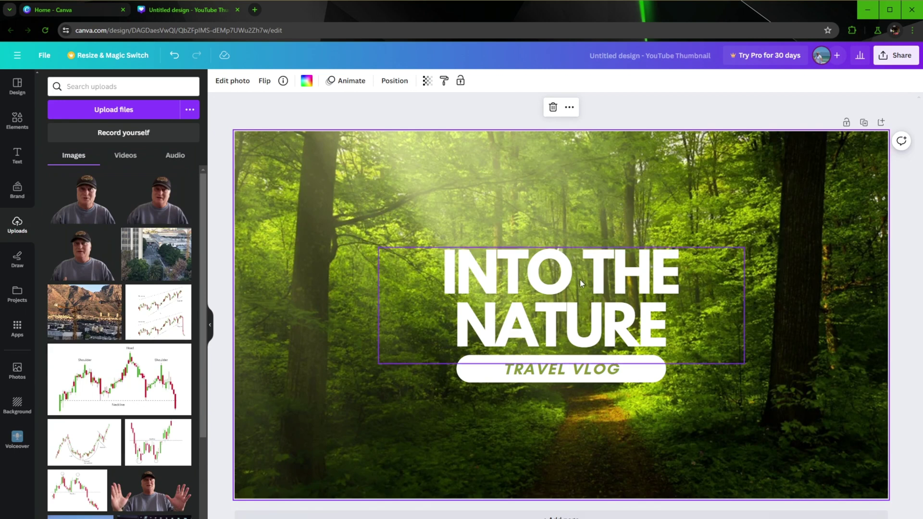
pyautogui.click(674, 288)
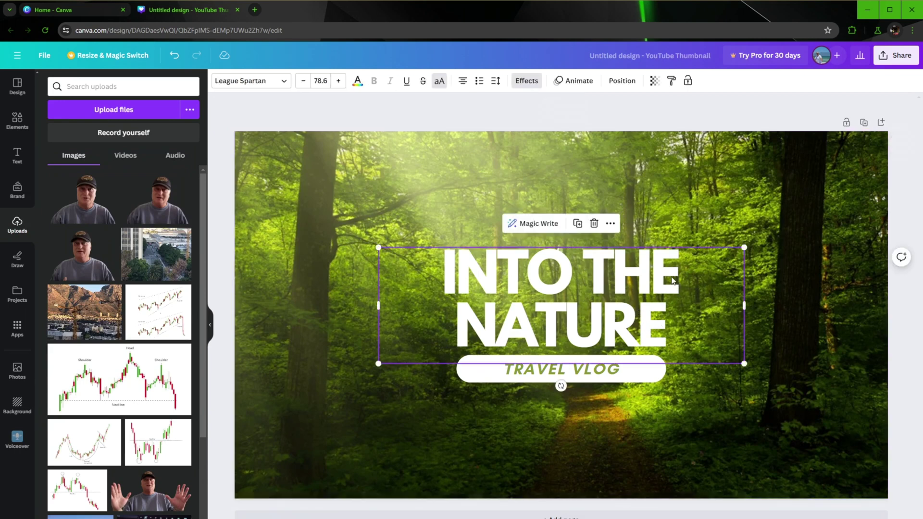
pyautogui.click(689, 277)
pyautogui.write('LO')
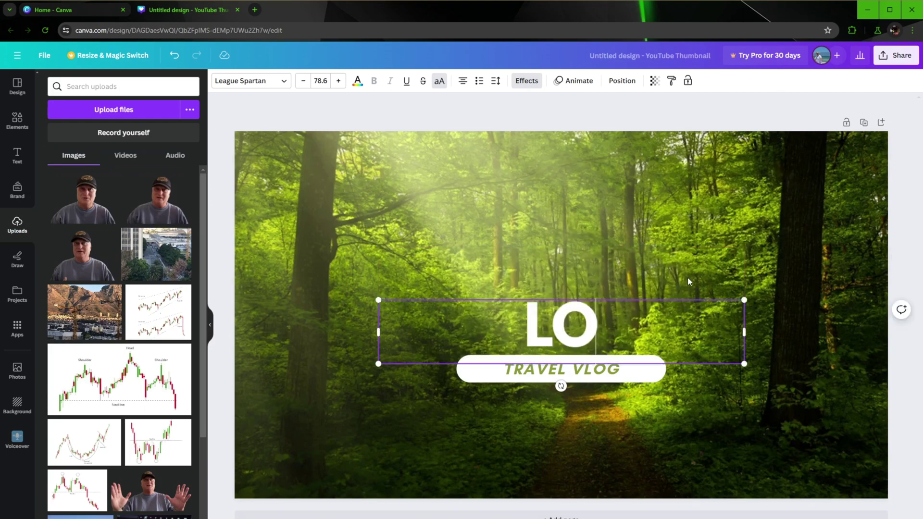
pyautogui.write('VE NATURE')
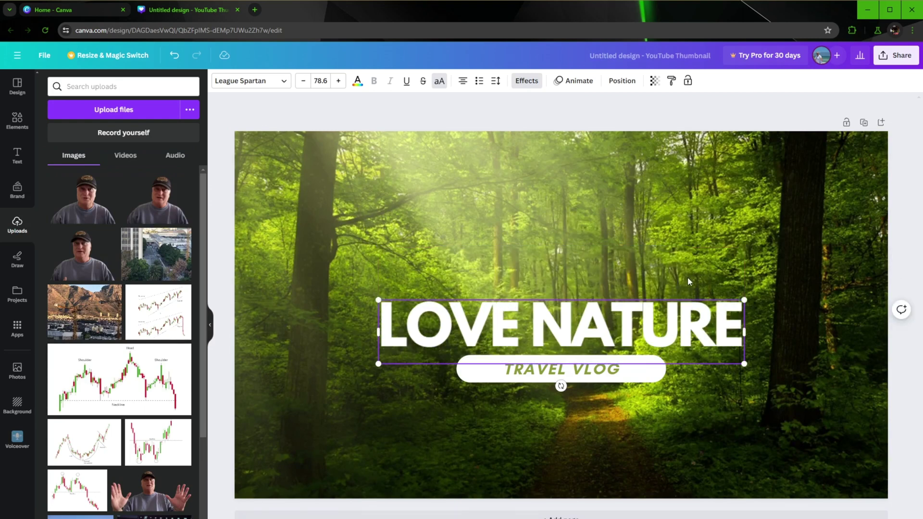
pyautogui.press('Return')
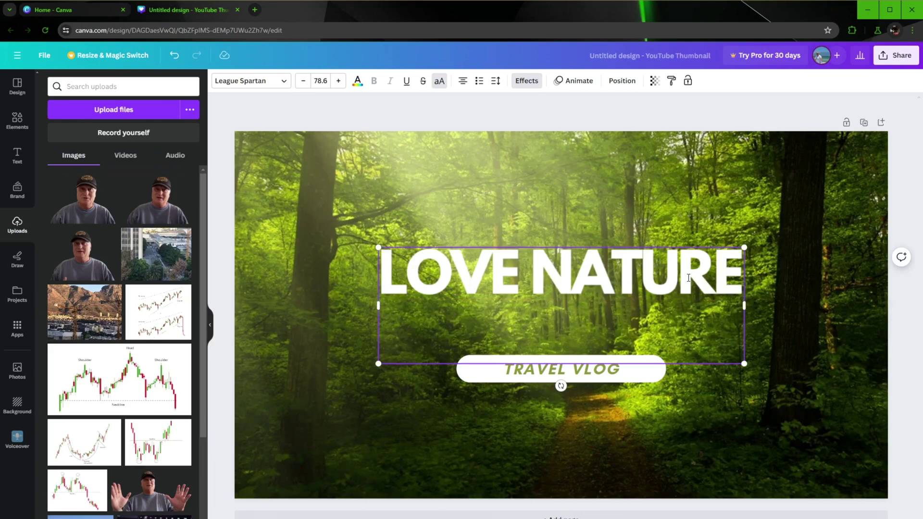
pyautogui.click(645, 220)
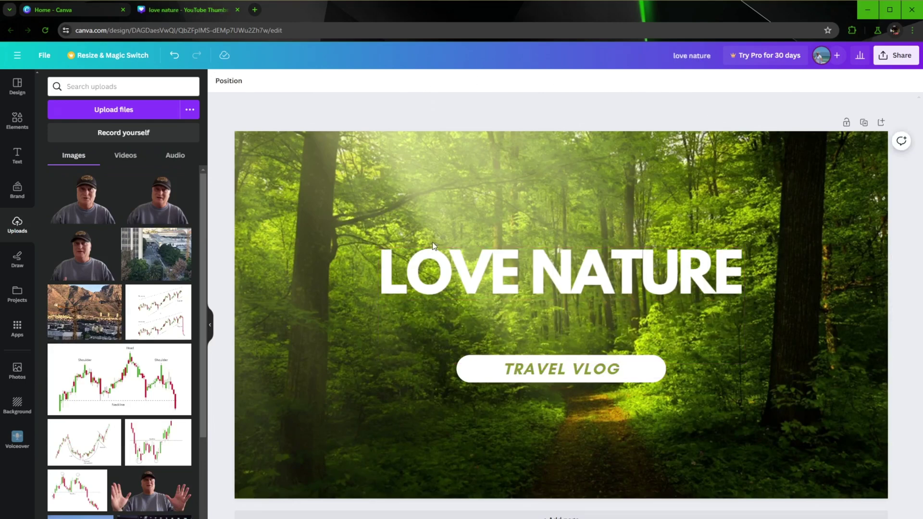
# - Move the LOVE NATURE heading to the thumbnail's upper left and place the TRAVEL VLOG text with its white pill beneath it
pyautogui.click(566, 275)
pyautogui.moveTo(566, 275); pyautogui.dragTo(438, 185)
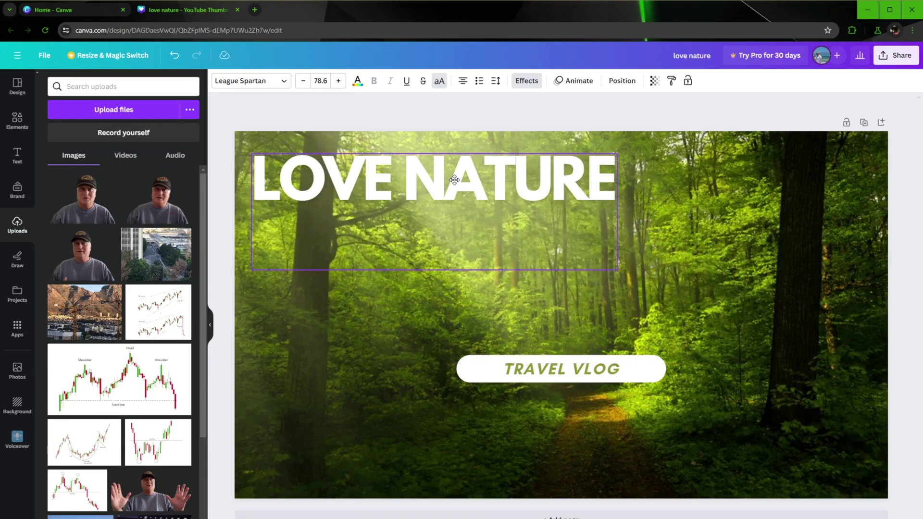
pyautogui.moveTo(580, 369); pyautogui.dragTo(557, 369)
pyautogui.hotkey('ctrl', 'z')
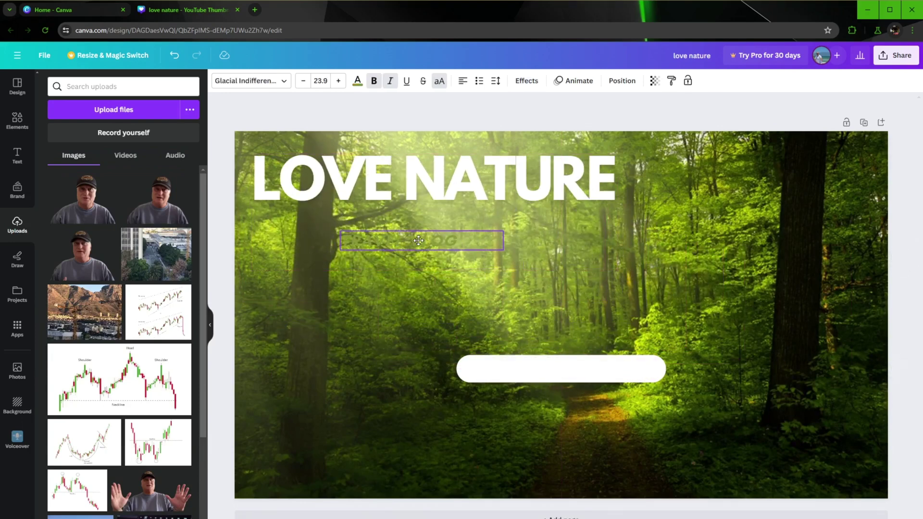
pyautogui.click(553, 372)
pyautogui.moveTo(544, 368); pyautogui.dragTo(389, 239)
pyautogui.click(491, 115)
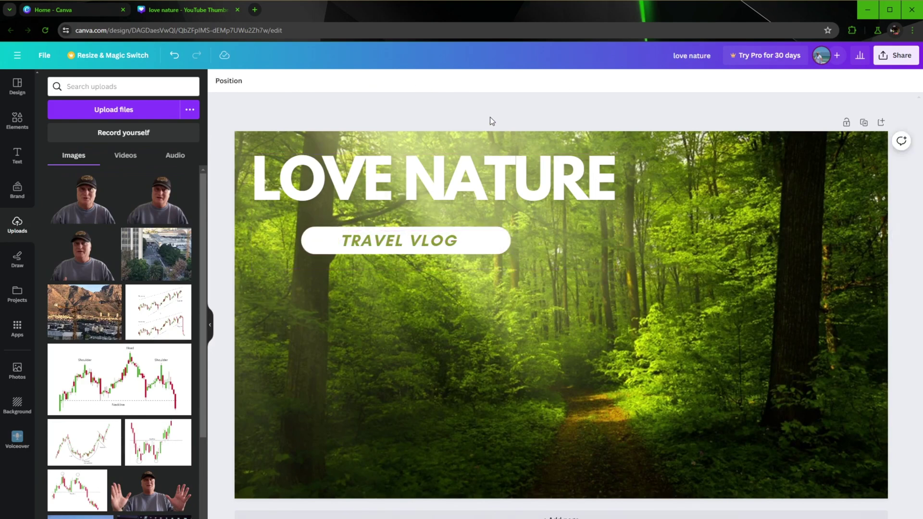
# - Add the second uploaded cutout of the man in a black cap and enlarge it down to the page's lower edge
pyautogui.click(158, 201)
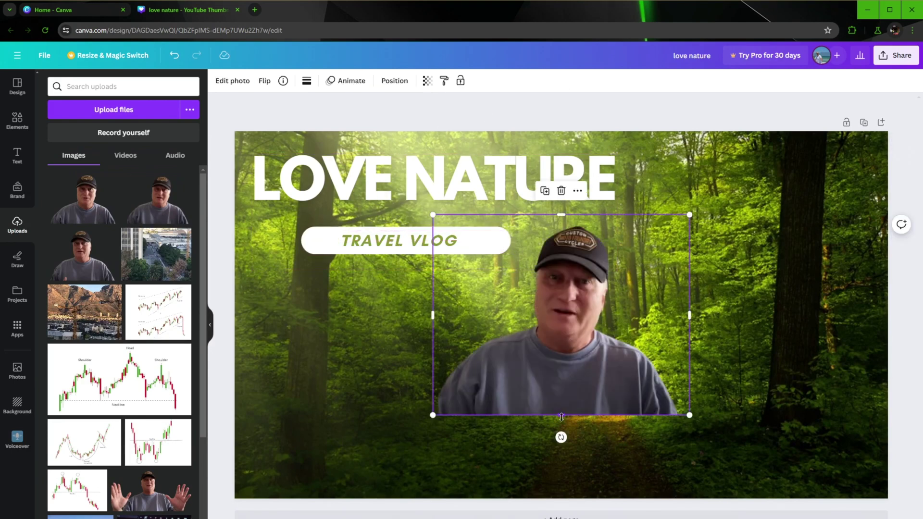
pyautogui.moveTo(561, 413); pyautogui.dragTo(578, 501)
pyautogui.moveTo(690, 358); pyautogui.dragTo(865, 356)
pyautogui.moveTo(659, 138); pyautogui.dragTo(660, 136)
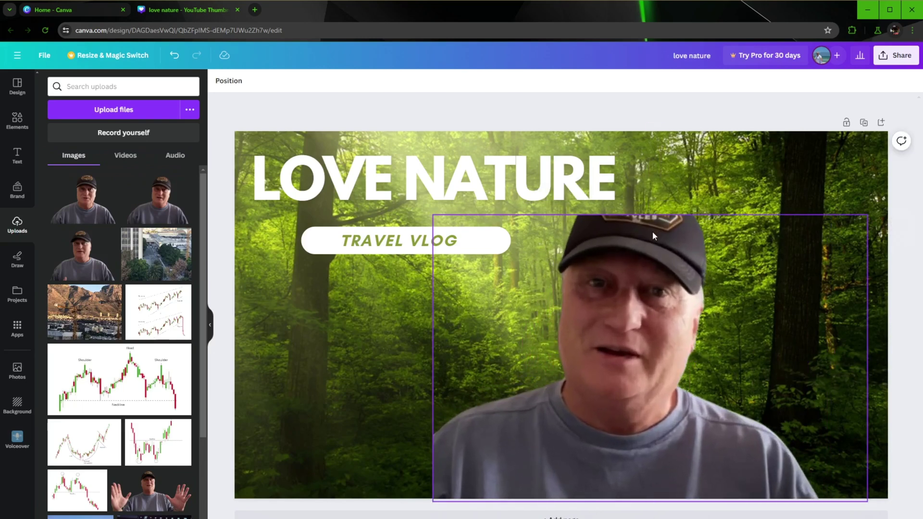
# - Extend the portrait's frame to show the whole cap and shoulder, and position it in the thumbnail's lower right corner
pyautogui.click(653, 232)
pyautogui.moveTo(649, 215); pyautogui.dragTo(649, 143)
pyautogui.moveTo(623, 323); pyautogui.dragTo(697, 313)
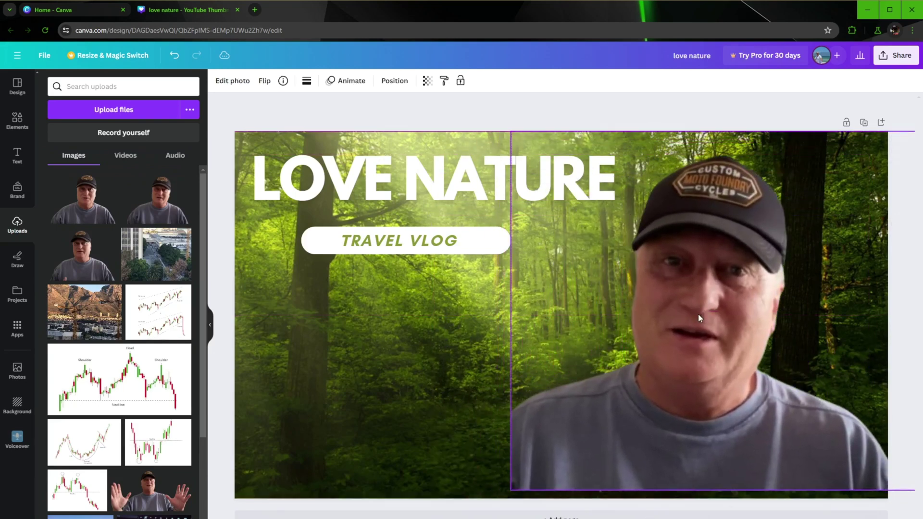
pyautogui.moveTo(509, 312); pyautogui.dragTo(438, 313)
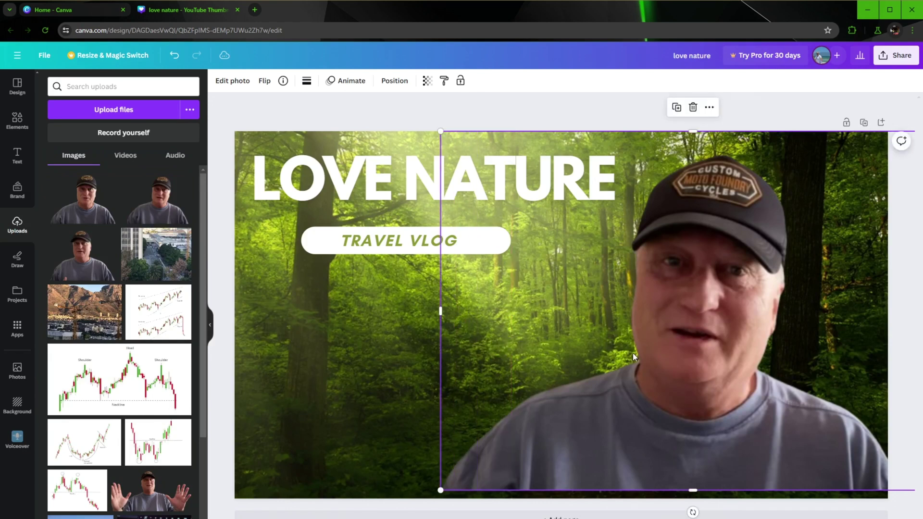
pyautogui.moveTo(665, 358)
pyautogui.mouseDown()
pyautogui.moveTo(686, 383)
pyautogui.moveTo(671, 367)
pyautogui.mouseUp()
pyautogui.click(526, 116)
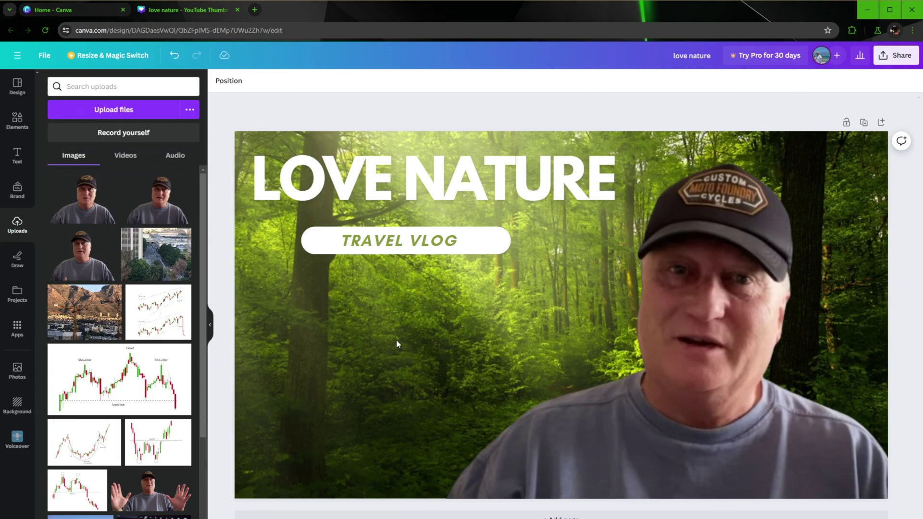
# - Add the uploaded resistance-and-support chart to the thumbnail and enlarge it to about 1291 × 796 px to cover the page
pyautogui.moveTo(157, 312); pyautogui.dragTo(333, 308)
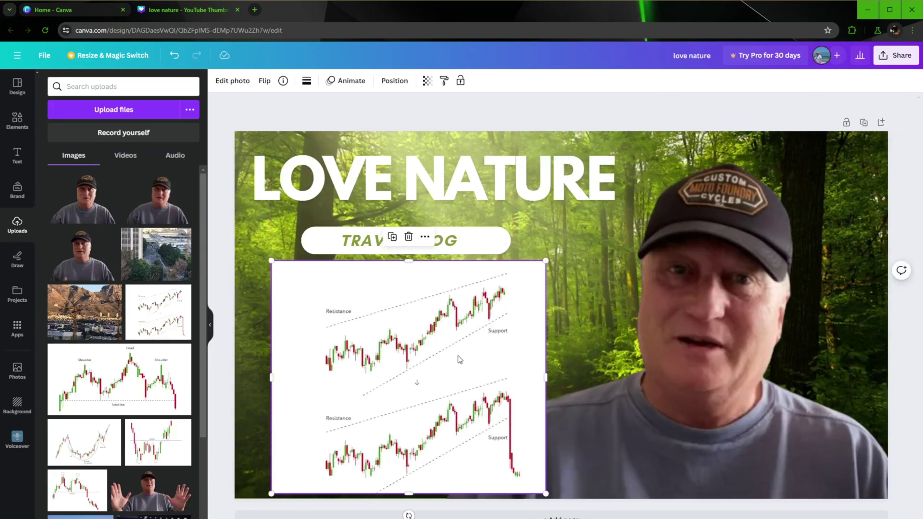
pyautogui.moveTo(492, 376); pyautogui.dragTo(423, 376)
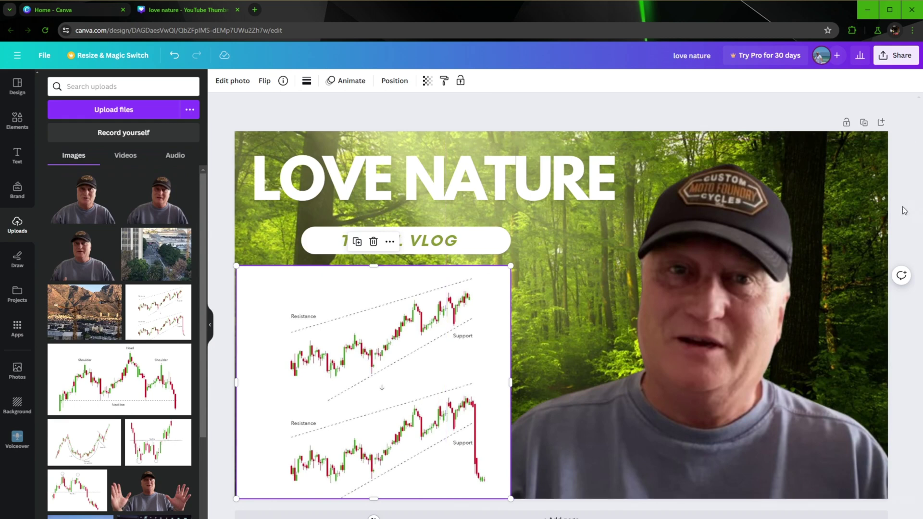
pyautogui.moveTo(510, 266); pyautogui.dragTo(903, 199)
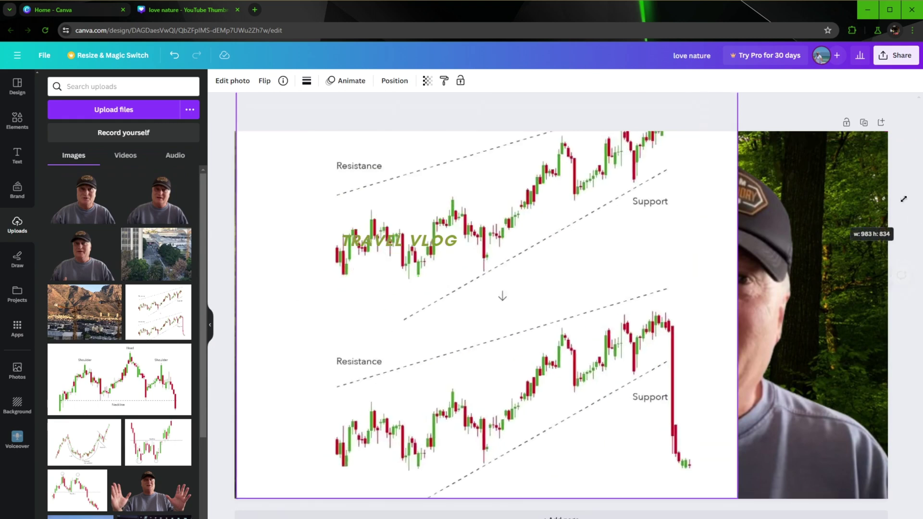
pyautogui.moveTo(737, 296); pyautogui.dragTo(894, 295)
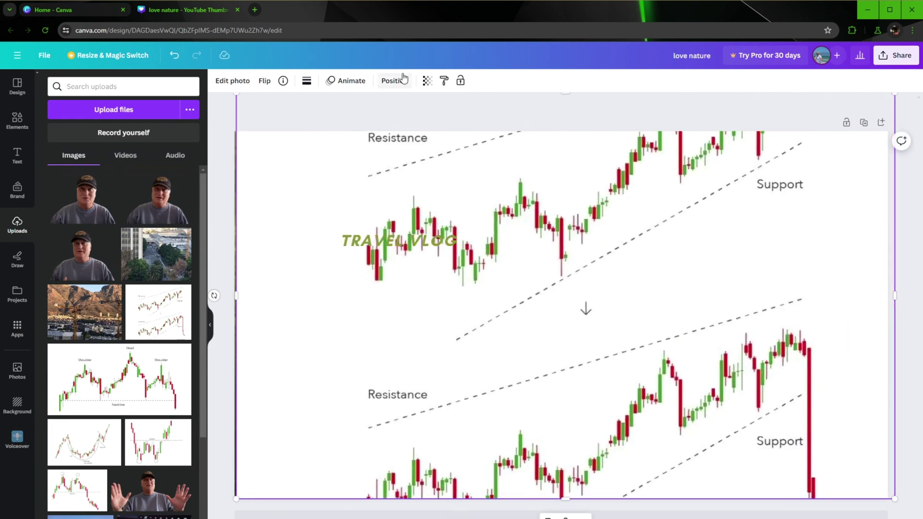
# - Send the enlarged chart image backward behind the heading and the portrait
pyautogui.click(395, 81)
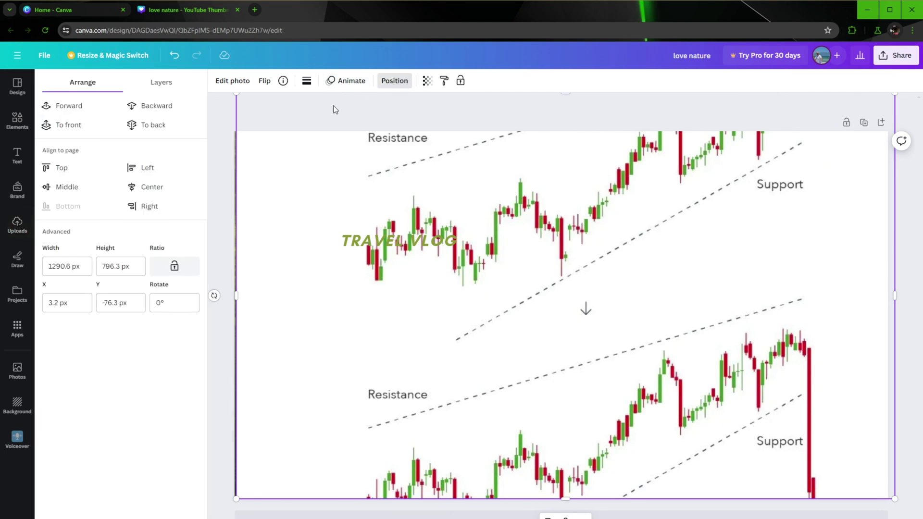
pyautogui.click(154, 106)
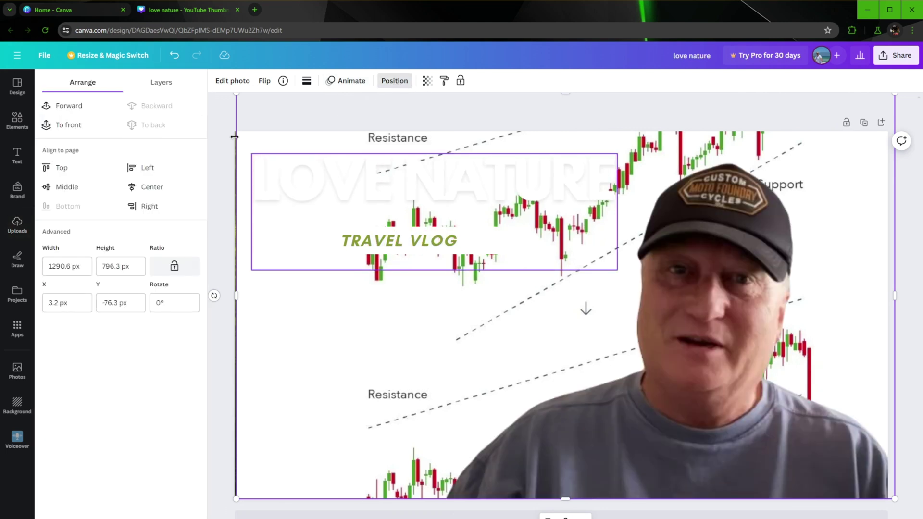
pyautogui.press('Escape')
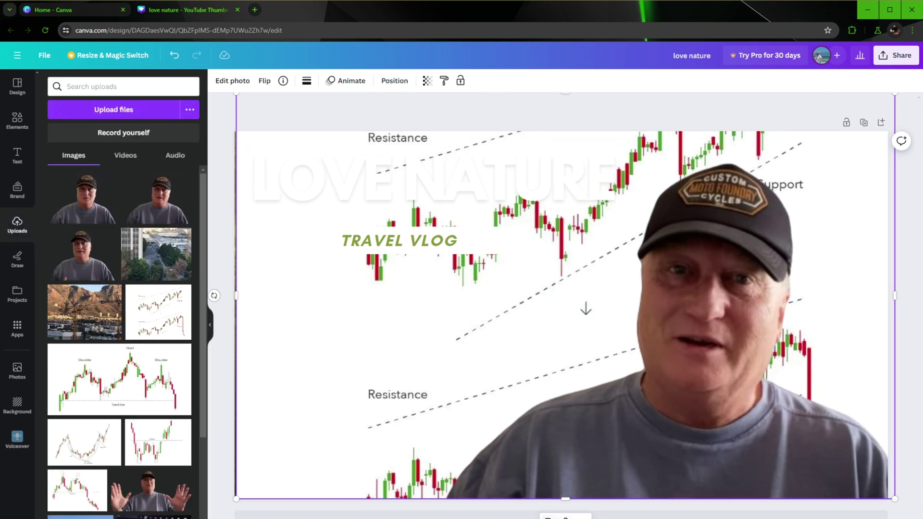
# - Delete the resistance-and-support chart and the dark stock-market photo from the thumbnail
pyautogui.press('Delete')
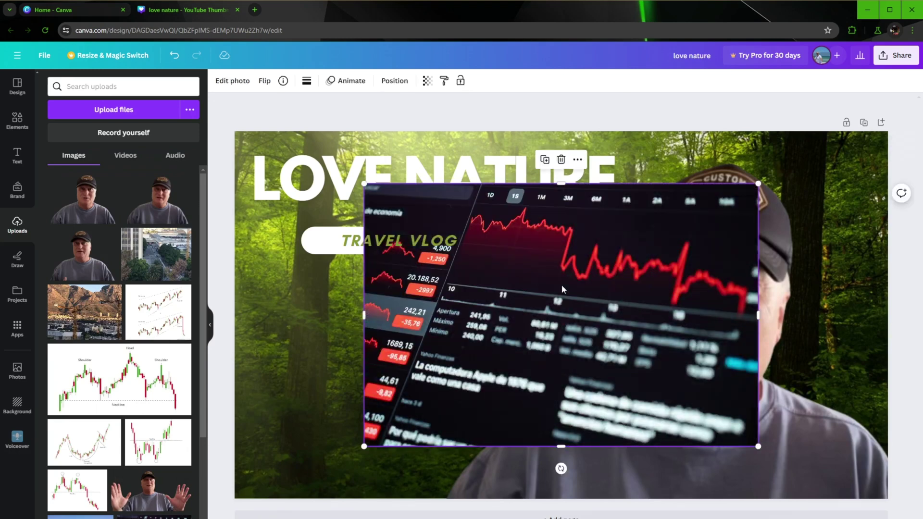
pyautogui.click(561, 159)
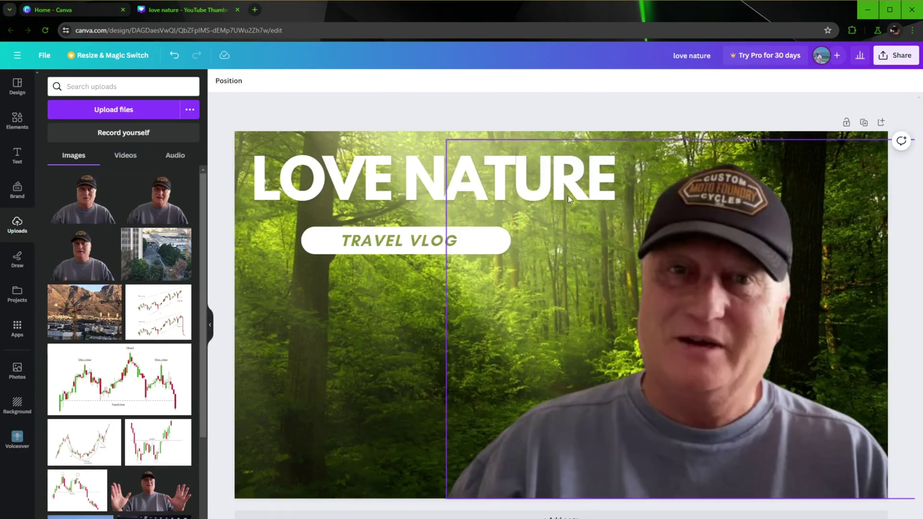